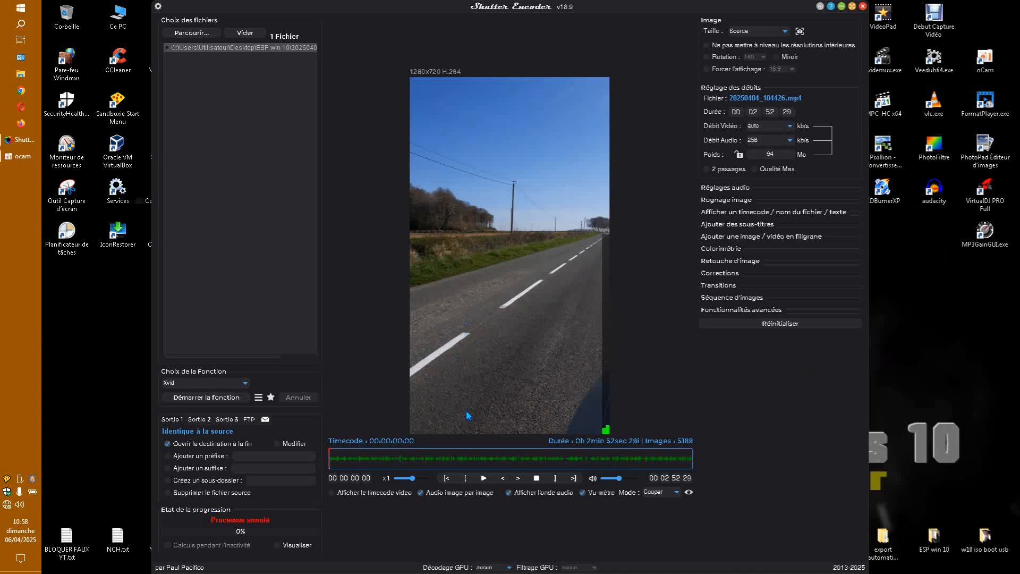
Play the loaded video 20250404_104426.mp4 briefly in the preview, then pause it
left_click(484, 479)
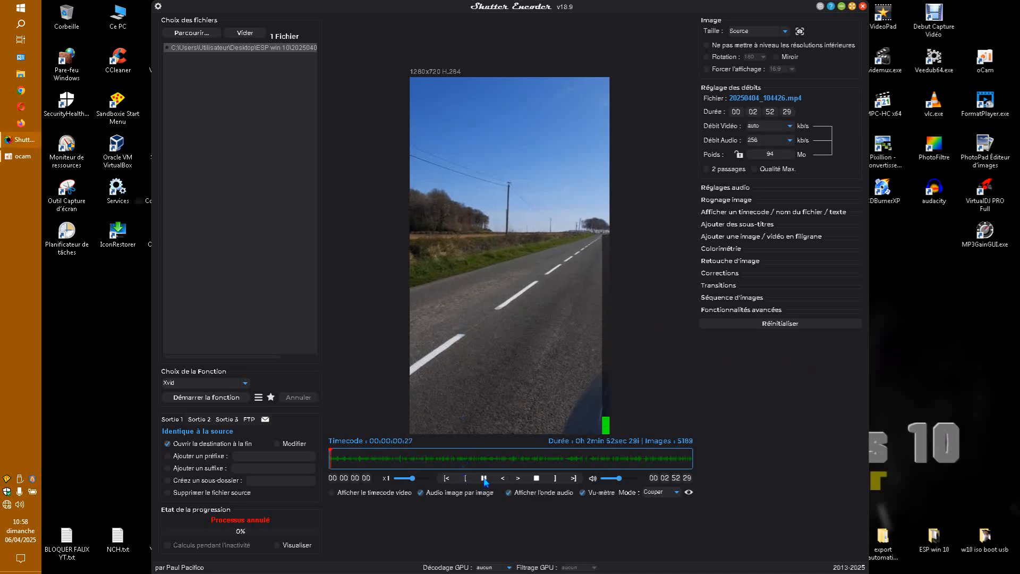
left_click(484, 479)
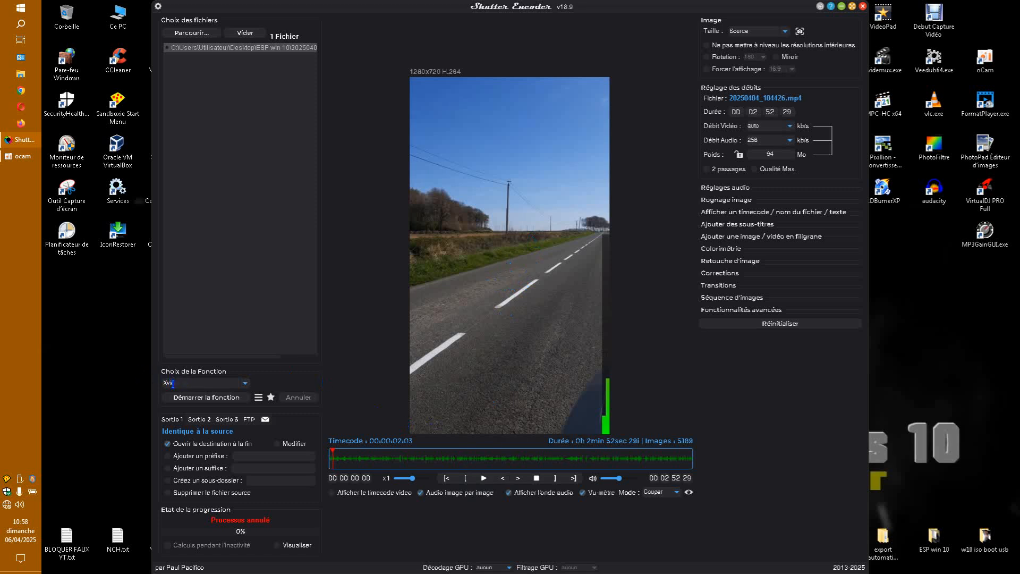
Encode 20250404_104426.mp4 with the Xvid function, keeping the image size at Source
left_click_drag(176, 383, 161, 387)
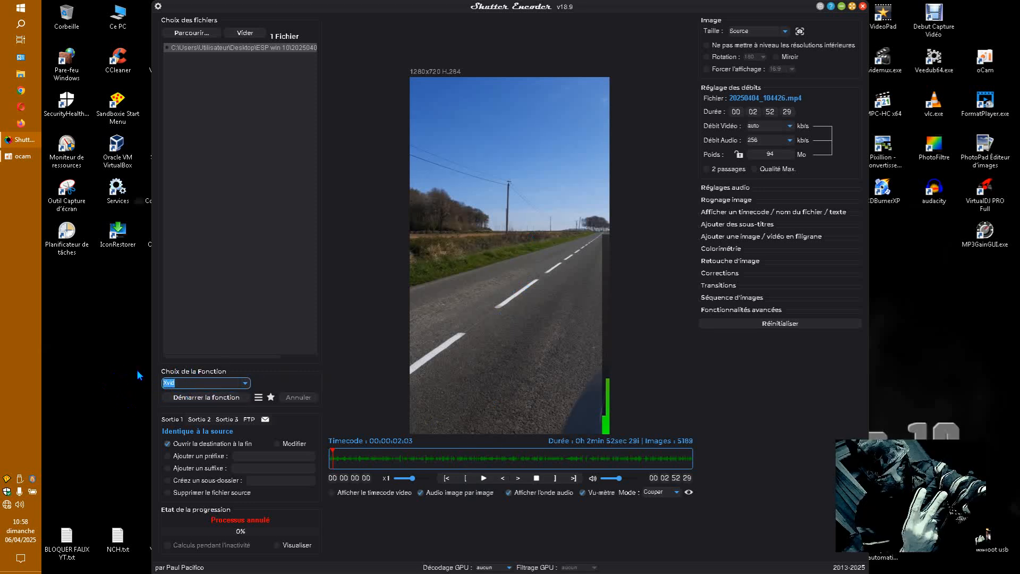
left_click(130, 326)
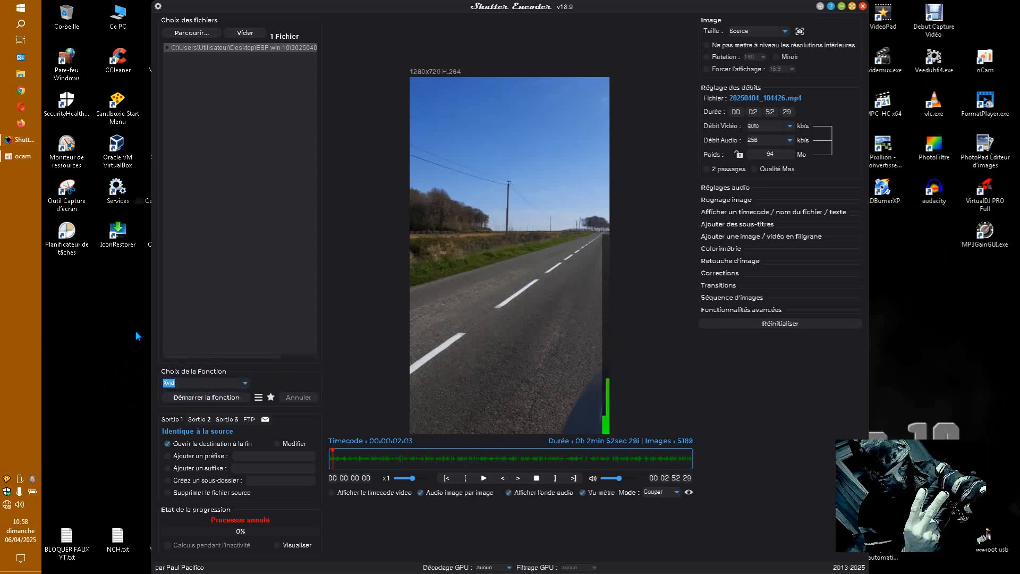
left_click(784, 32)
left_click(786, 32)
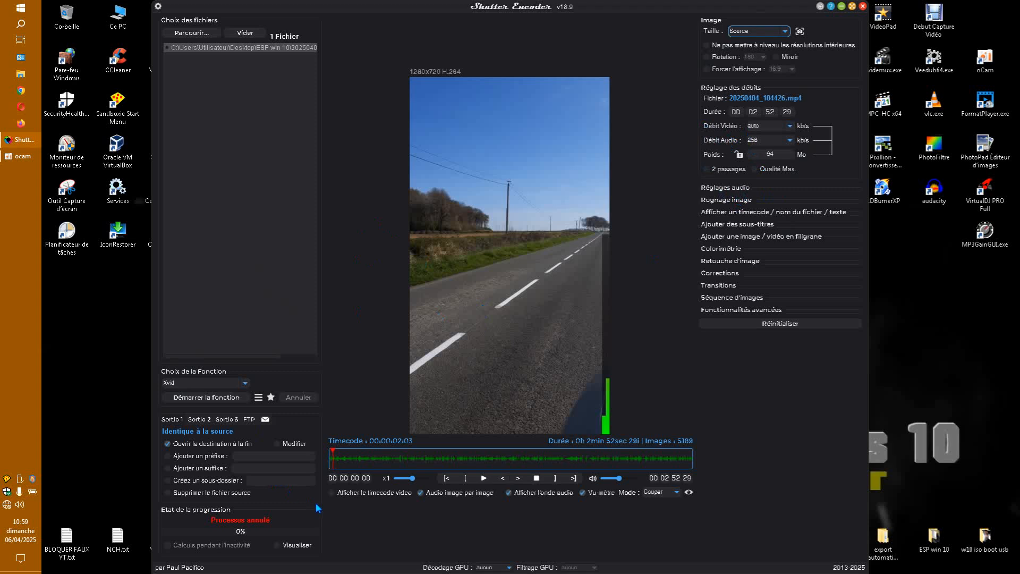
left_click(289, 53)
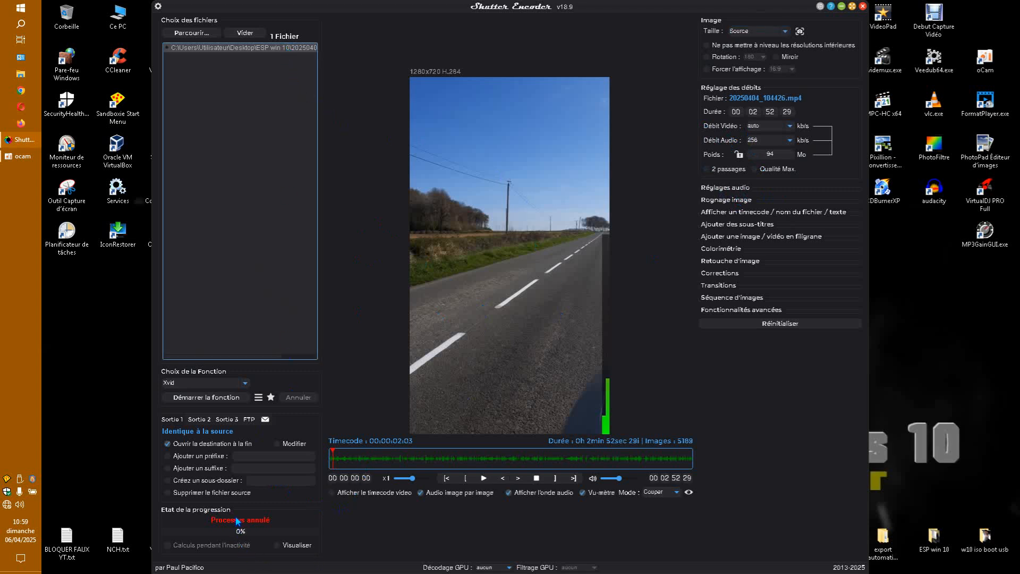
left_click(225, 397)
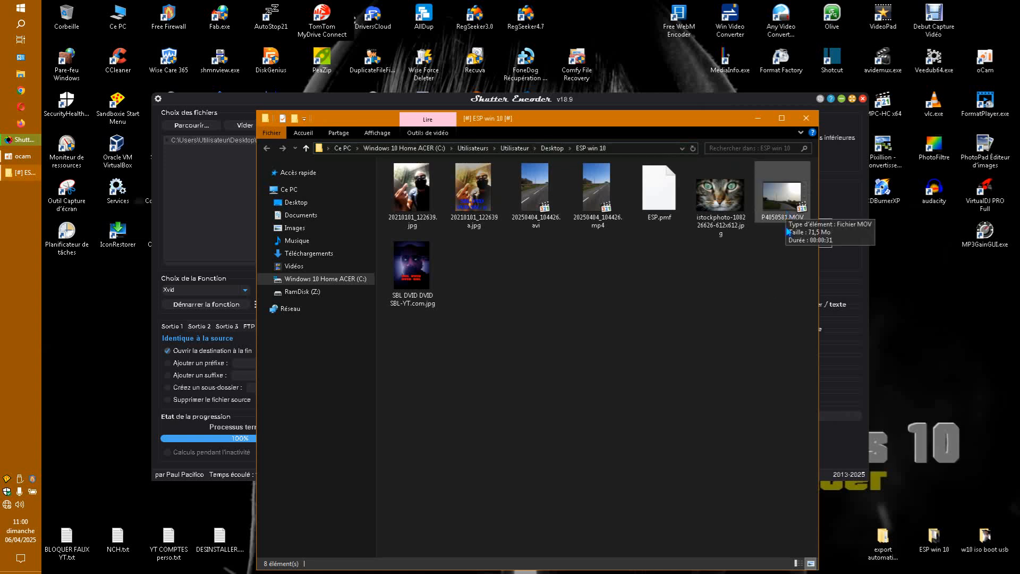
Check the file size and the detailed video and audio properties of 20250404_104426.avi in the ESP win 10 folder
mouse_move(533, 211)
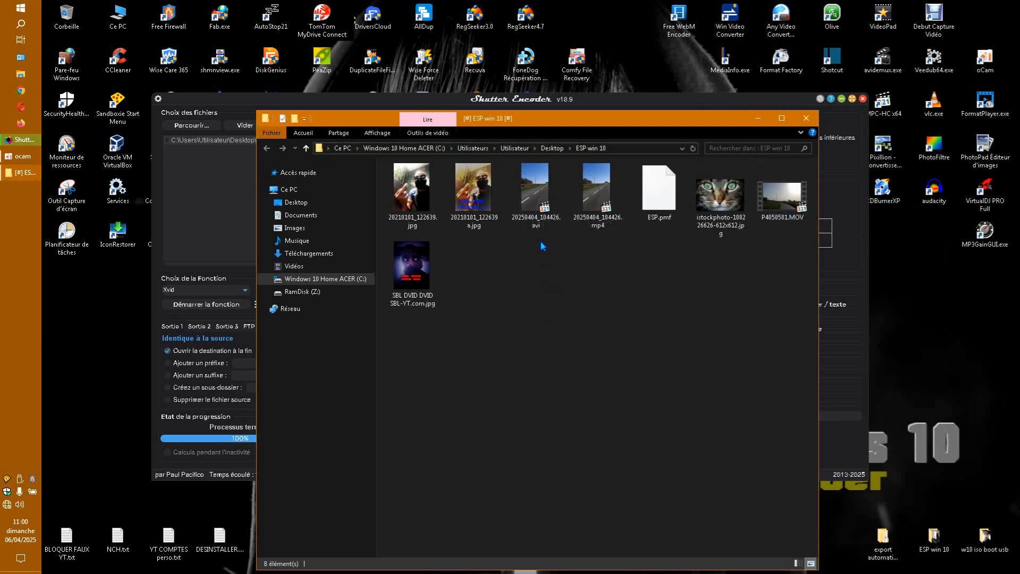
left_click(538, 204)
right_click(537, 204)
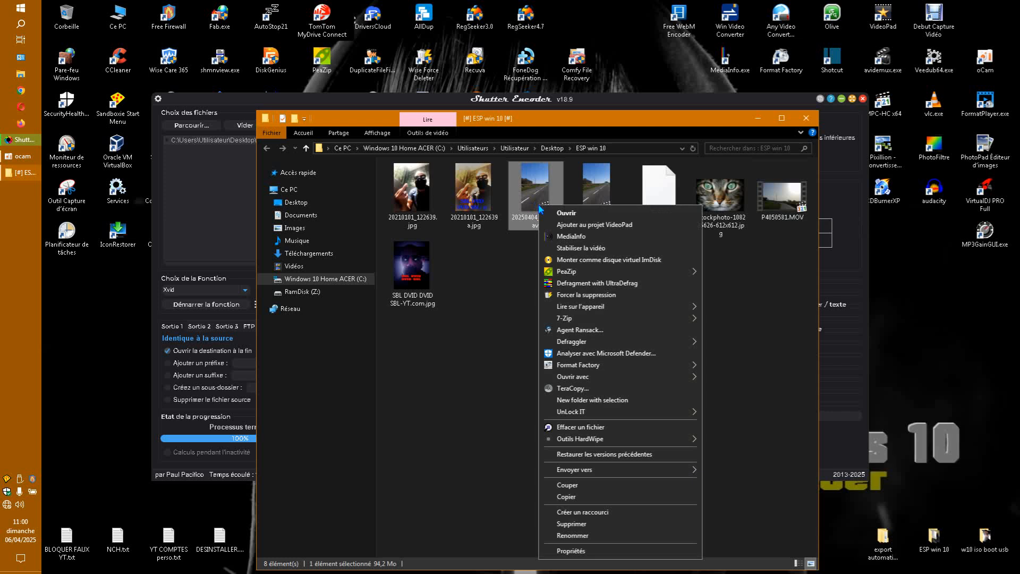
left_click(591, 544)
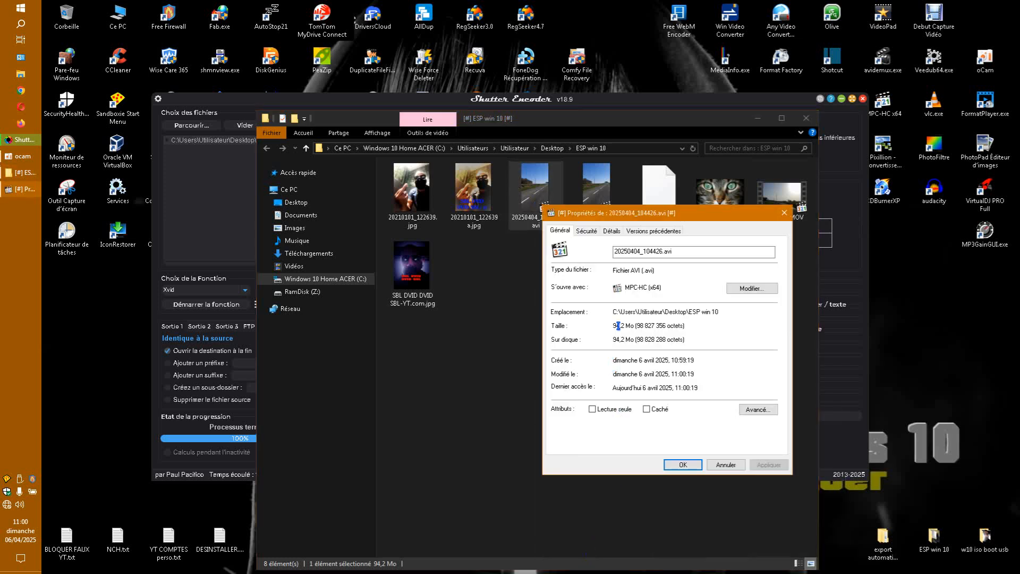
left_click(610, 230)
left_click(691, 332)
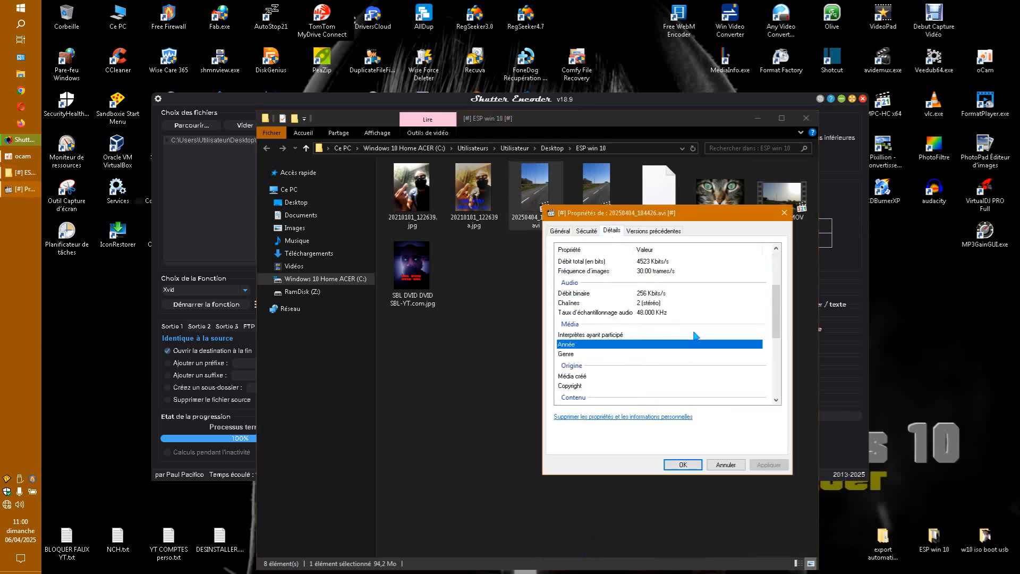
left_click(784, 213)
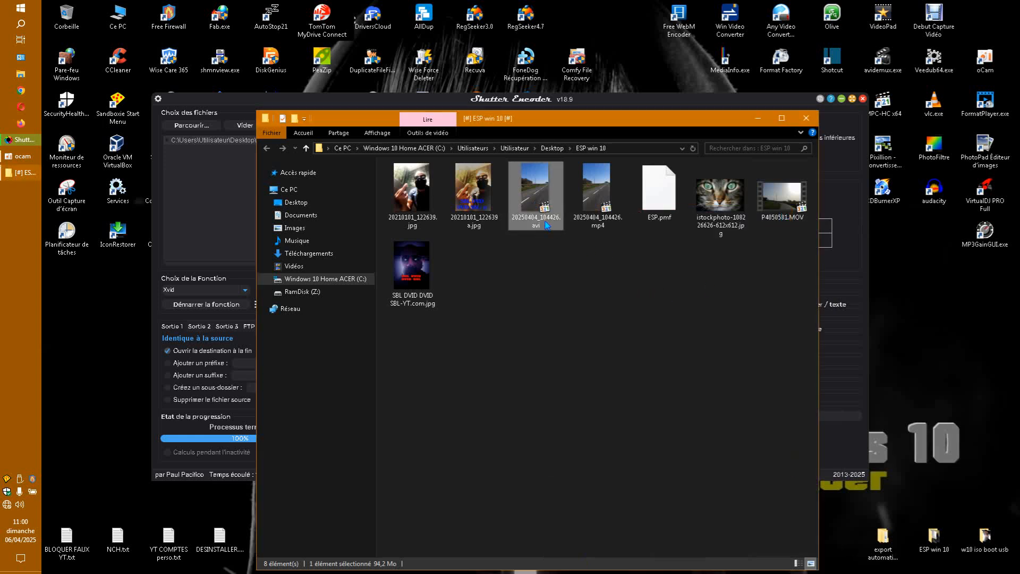
Inspect 20250404_104426.avi in MediaInfo with the language set to Français and the output format to Arbre, and close it after checking the video format
right_click(535, 207)
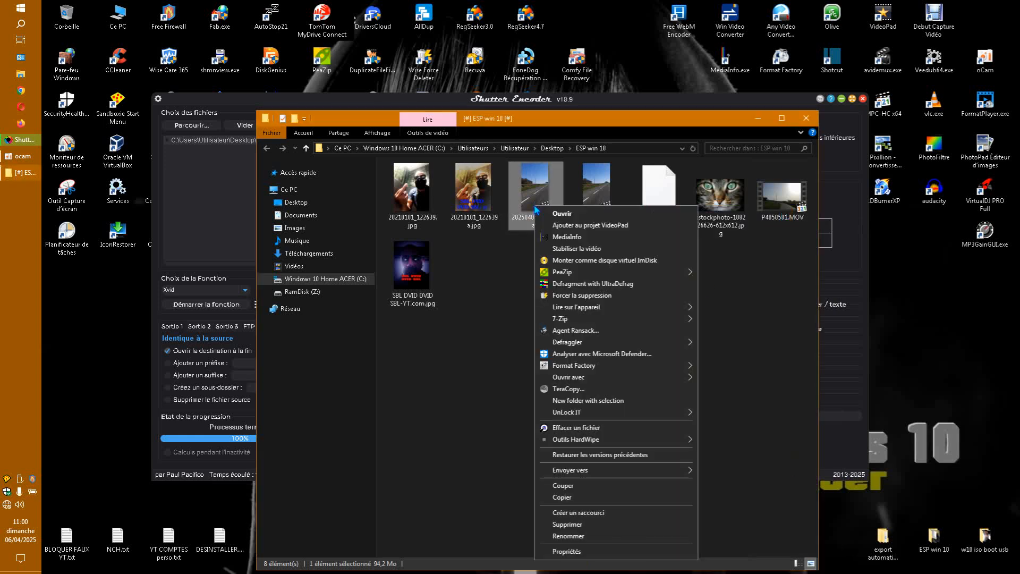
left_click(565, 236)
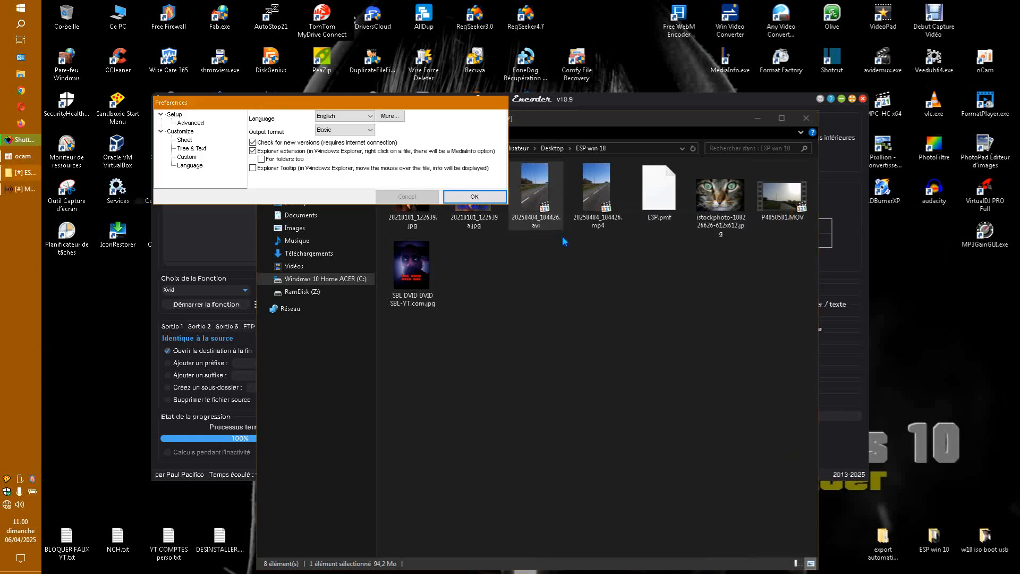
left_click(372, 118)
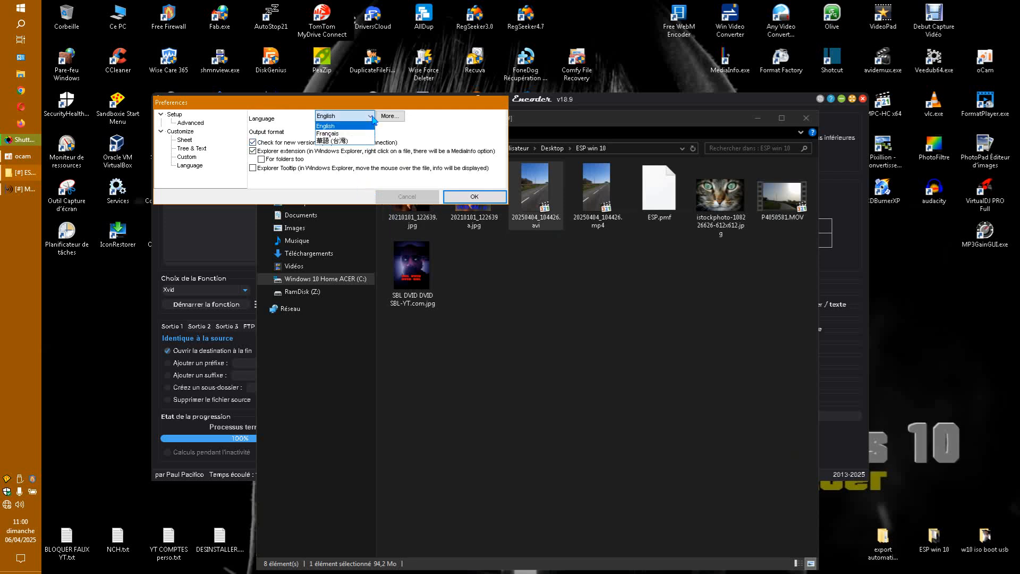
left_click(345, 134)
left_click(365, 130)
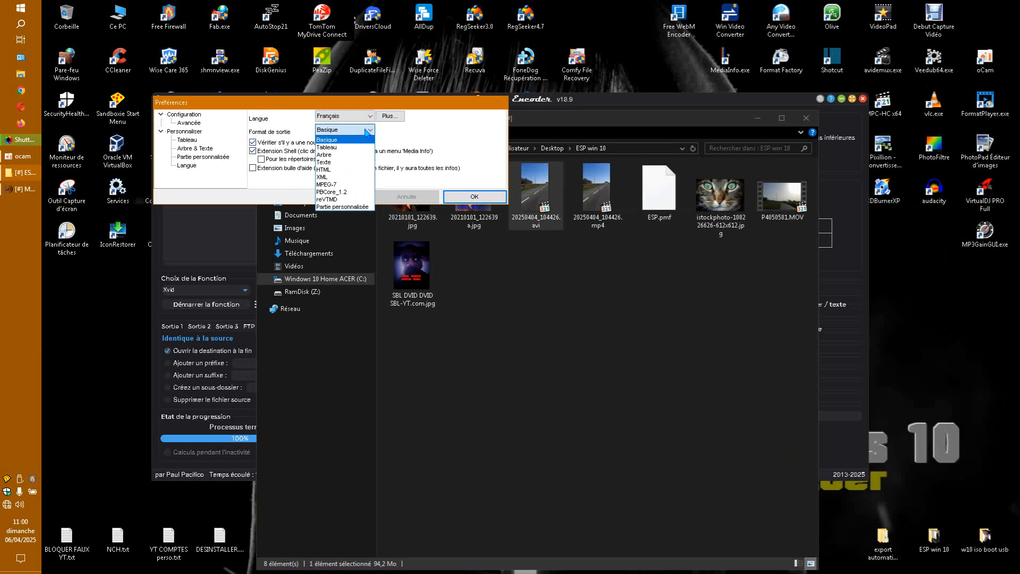
left_click(333, 155)
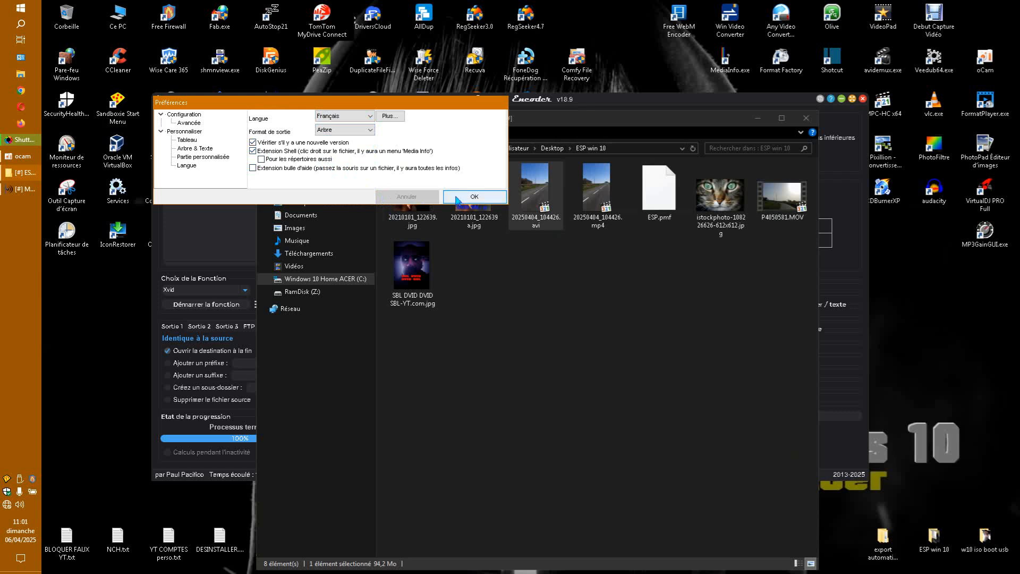
left_click(474, 196)
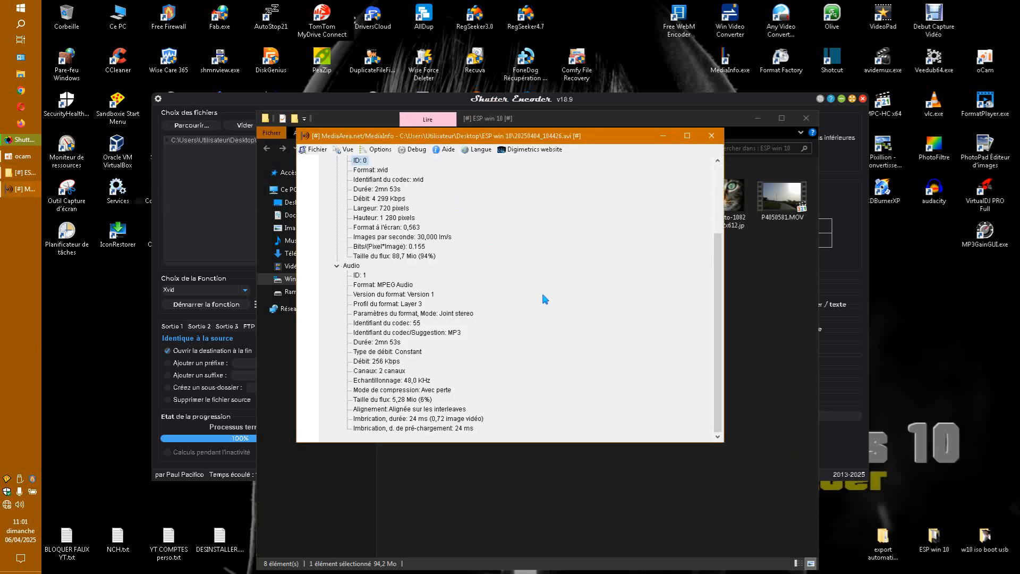
left_click(369, 172)
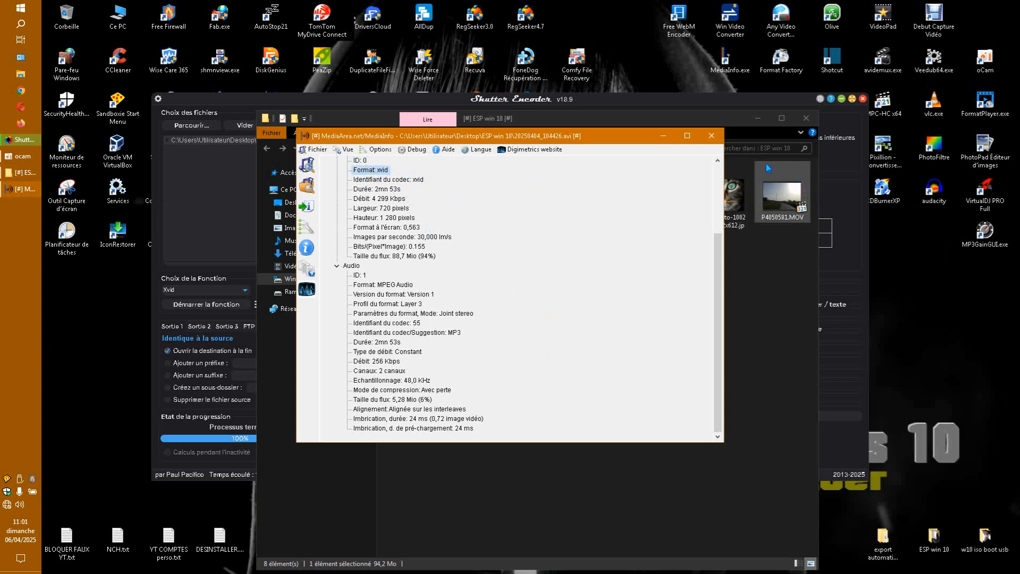
left_click(711, 135)
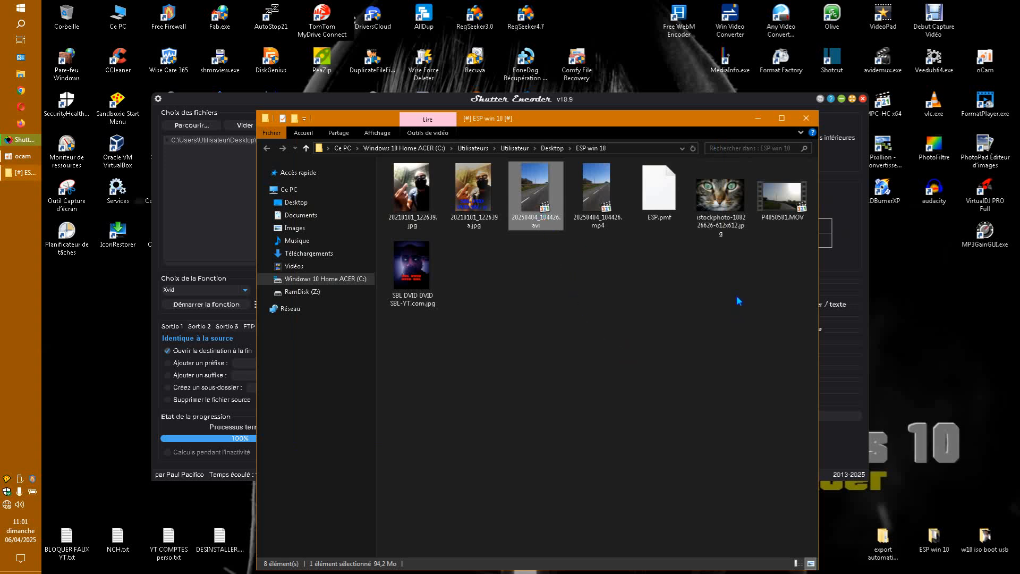
Play 20250404_104426.avi in FormatPlayer and close the player
double_click(542, 208)
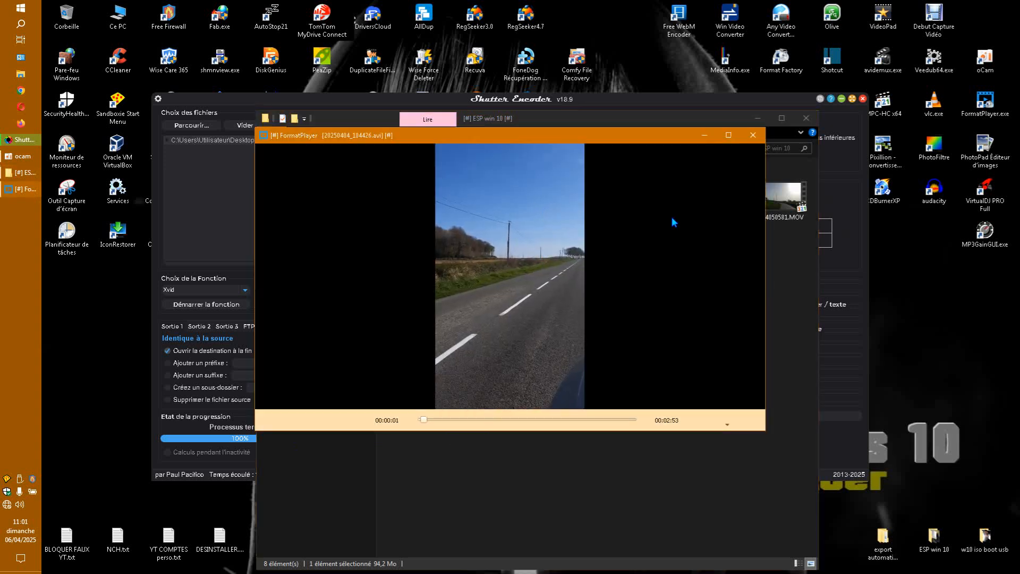
left_click(753, 135)
left_click(589, 245)
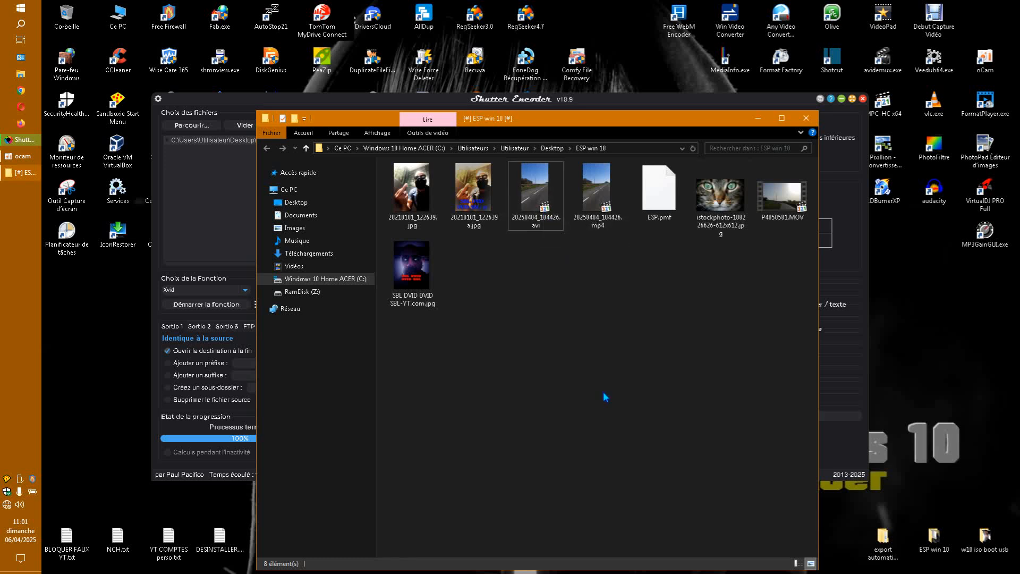
Try to change the default program for AVI files in the properties of 20250404_104426.avi
right_click(539, 200)
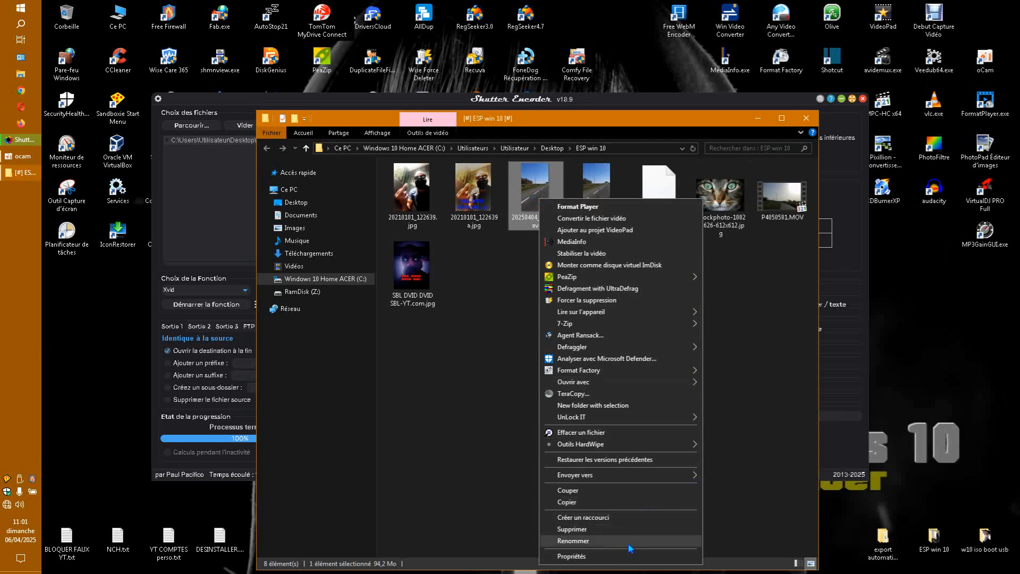
left_click(629, 555)
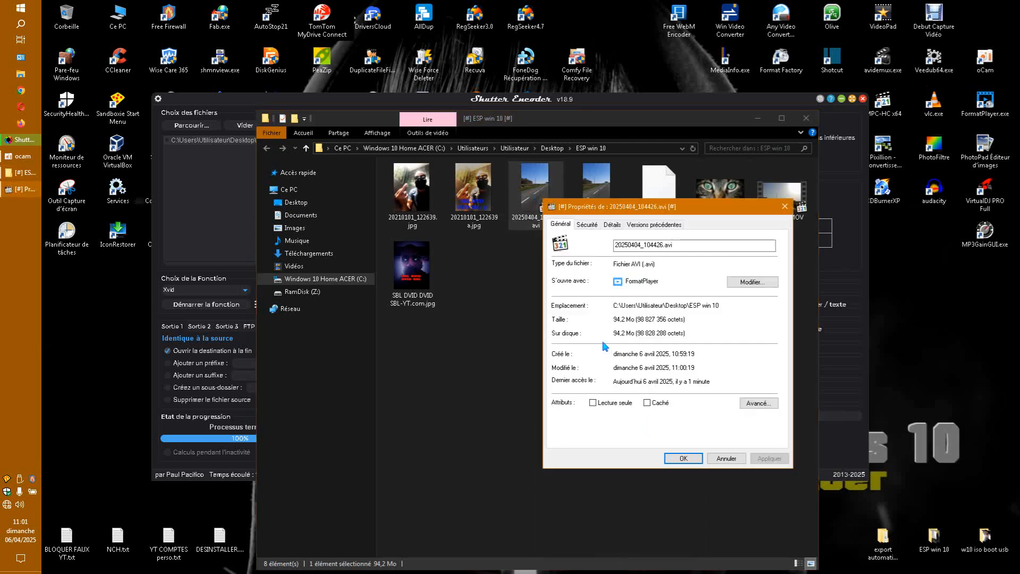
left_click(754, 283)
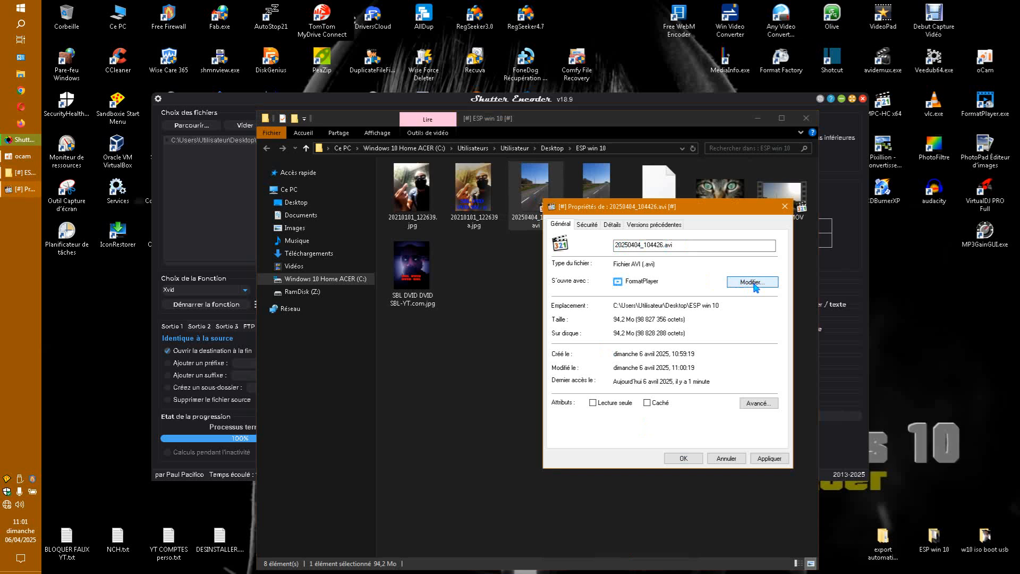
left_click(740, 283)
left_click(785, 207)
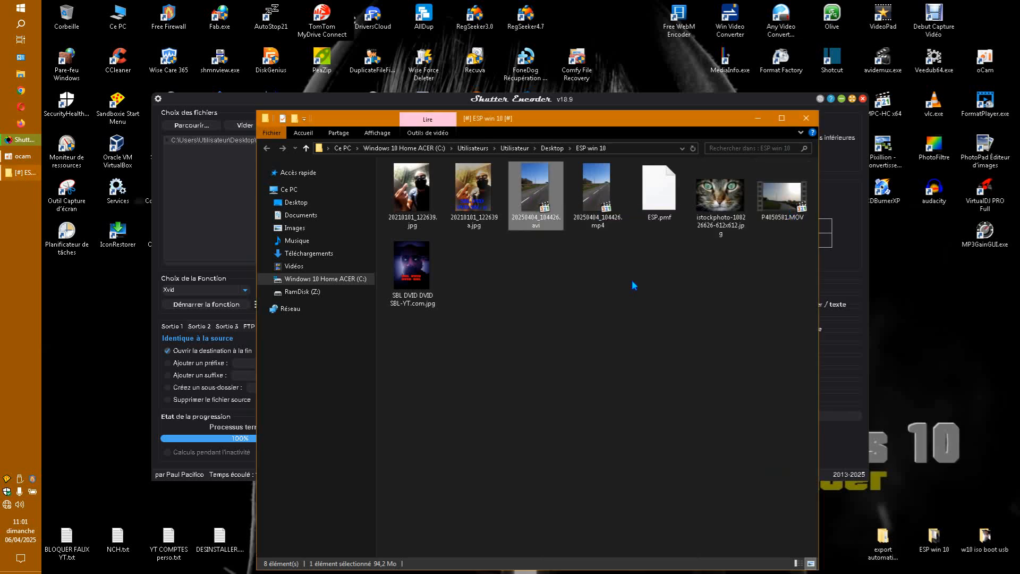
Play 20250404_104426.avi in MPC-HC, narrow the player window to check the picture, then stop playback and close the player
right_click(543, 211)
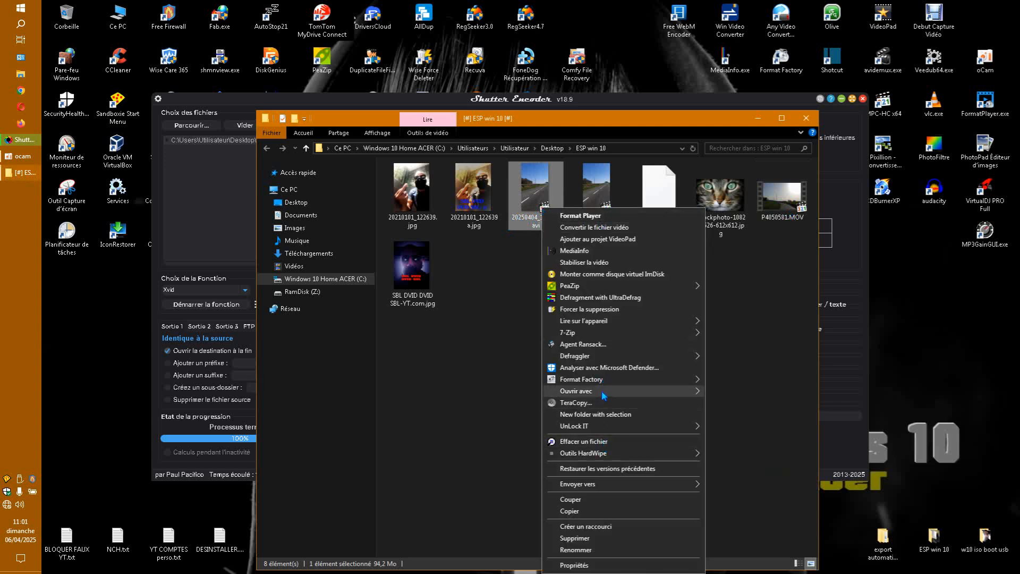
mouse_move(604, 393)
left_click(725, 427)
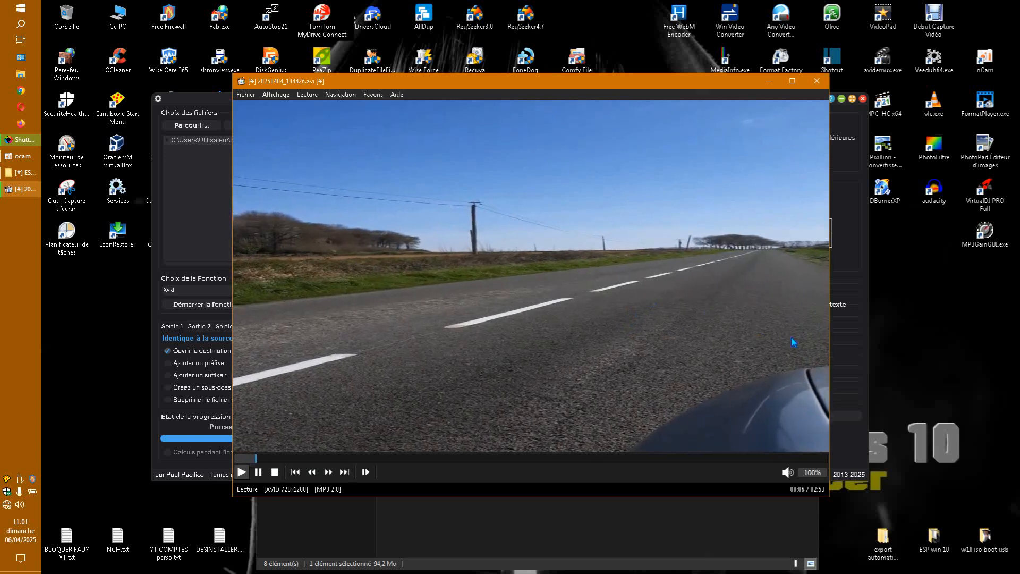
left_click_drag(828, 336, 673, 337)
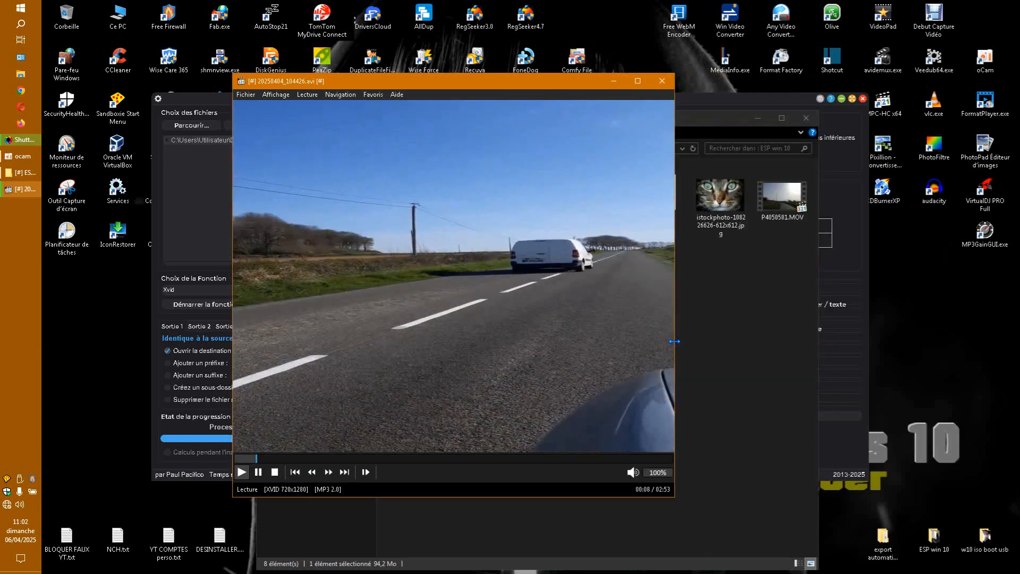
left_click_drag(230, 311, 318, 318)
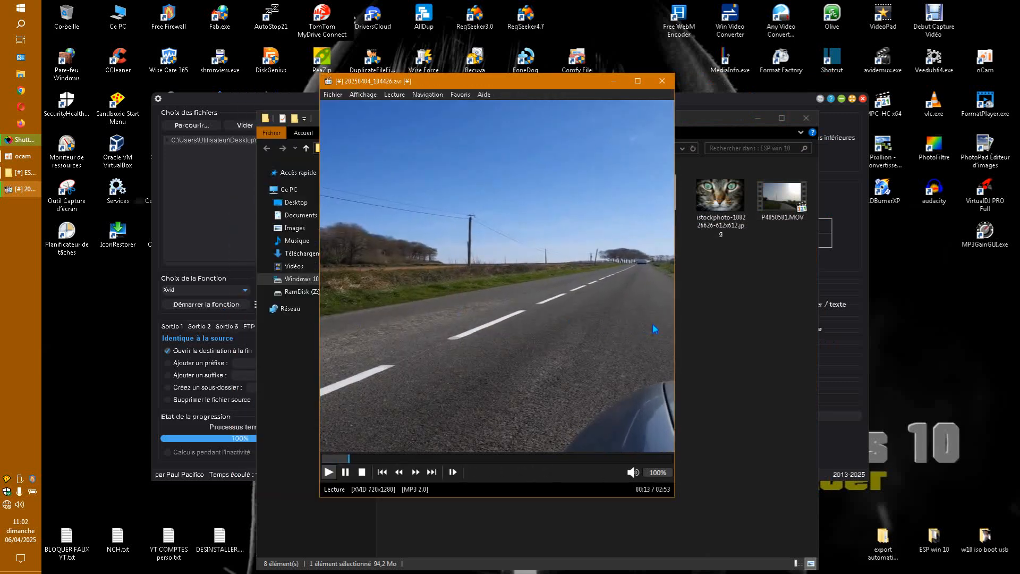
left_click_drag(674, 319, 746, 314)
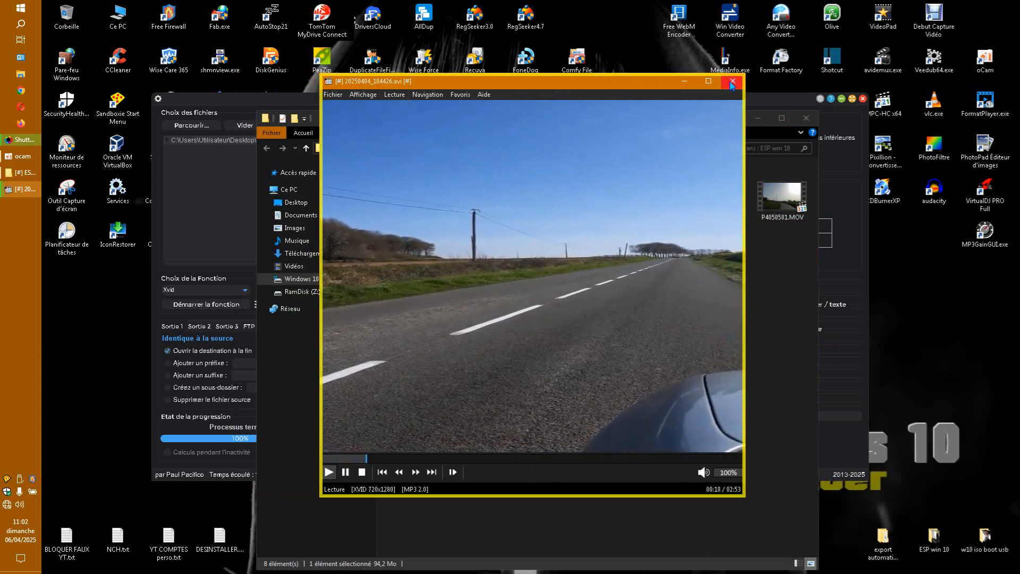
key("period")
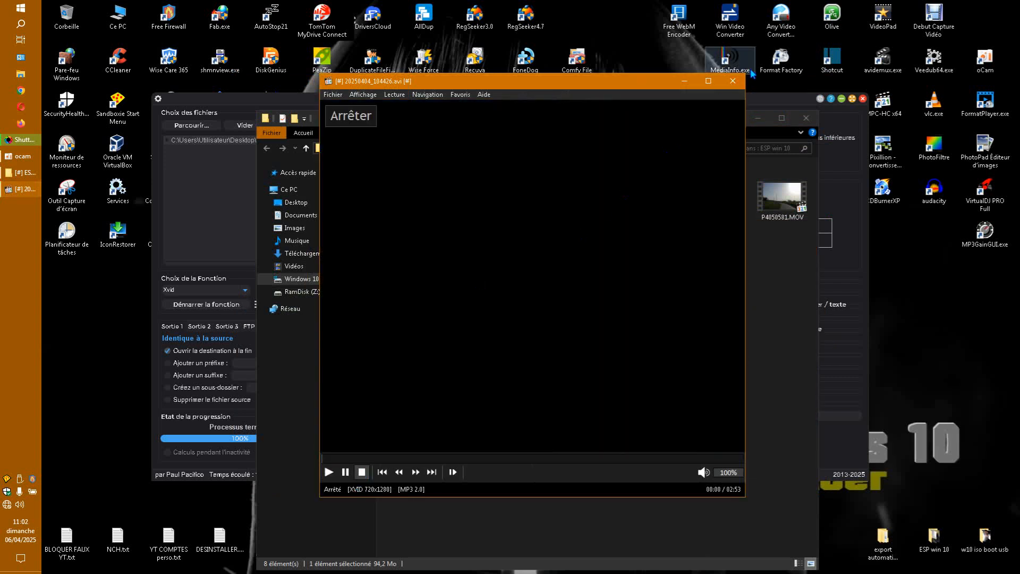
left_click(737, 85)
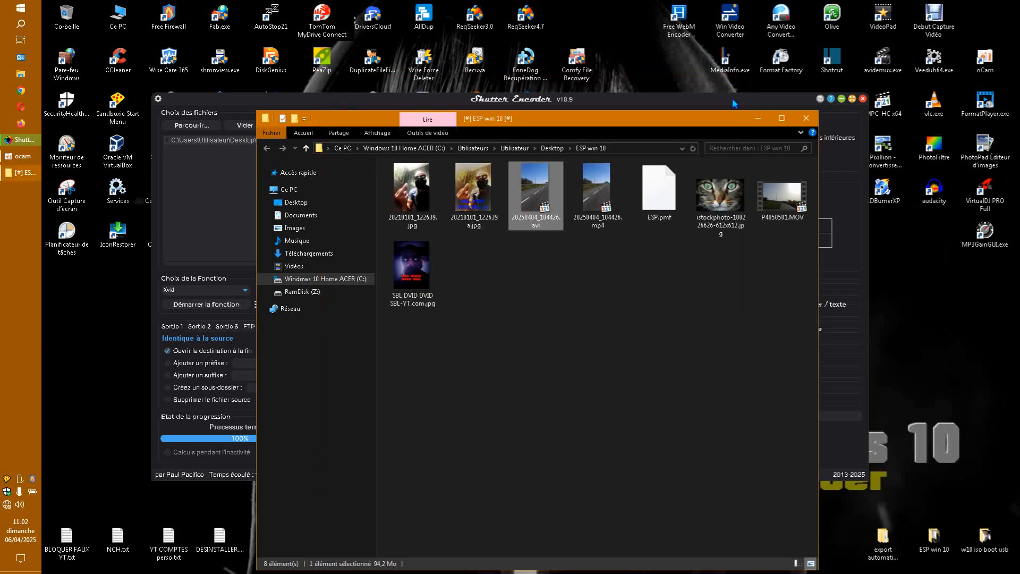
Close the ESP win 10 folder window and return to Shutter Encoder
left_click(723, 273)
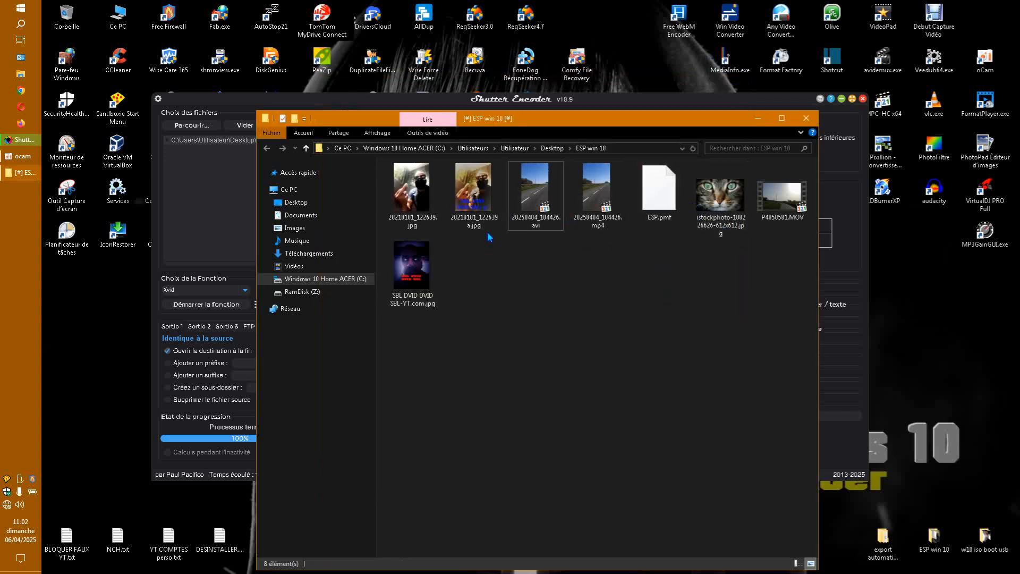
left_click(810, 122)
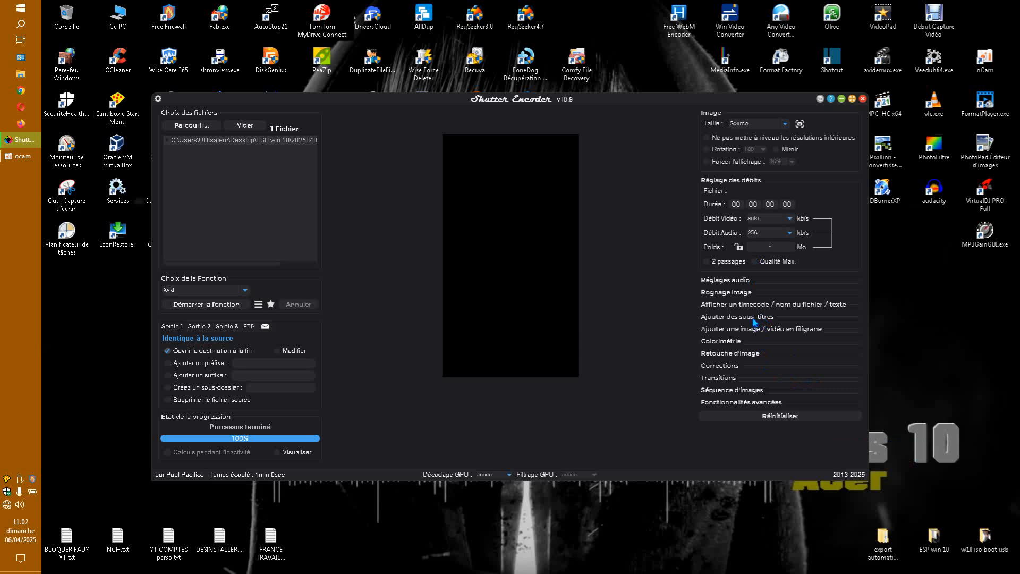
Examine the options under Fonctionnalités avancées, Séquence d'images, Transitions and Rognage image, collapsing each section after viewing it
left_click(744, 402)
scroll(825, 368, "down", 1)
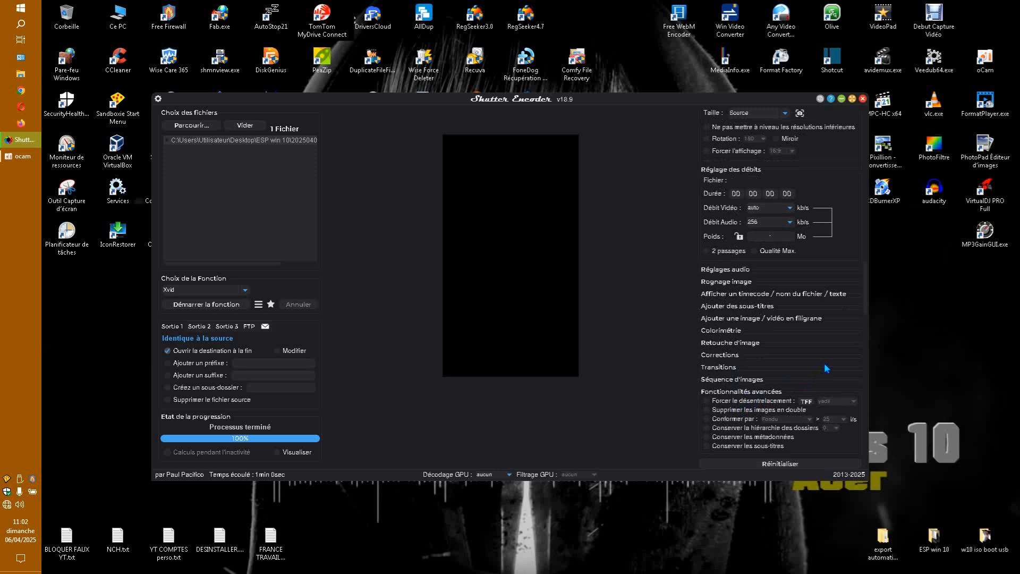
left_click(739, 392)
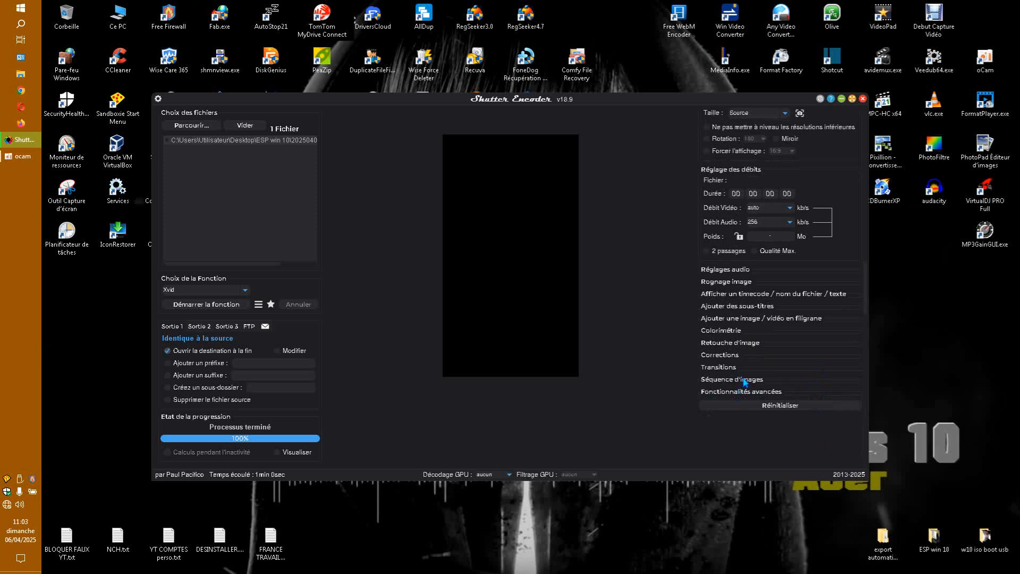
left_click(744, 380)
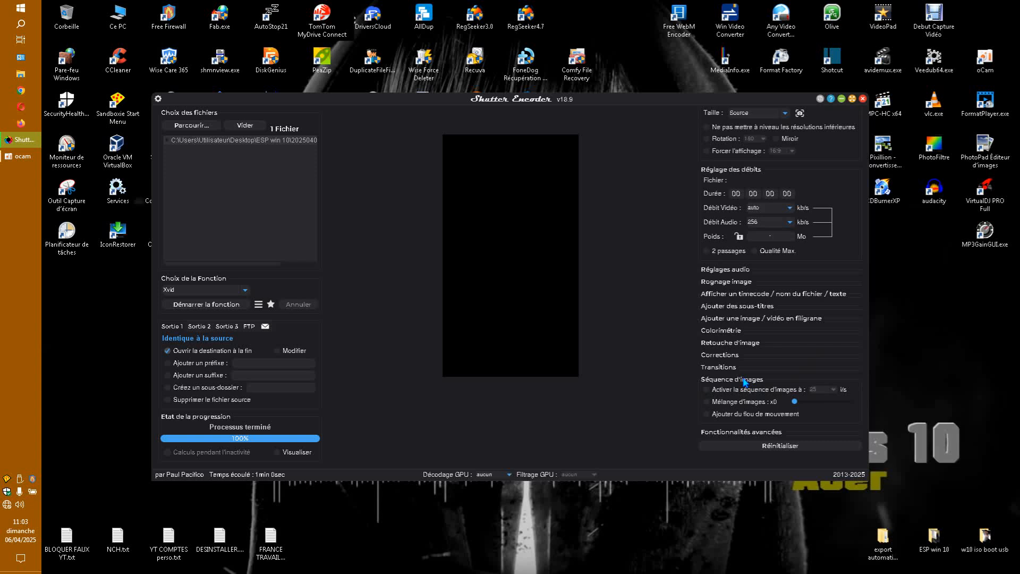
left_click(744, 380)
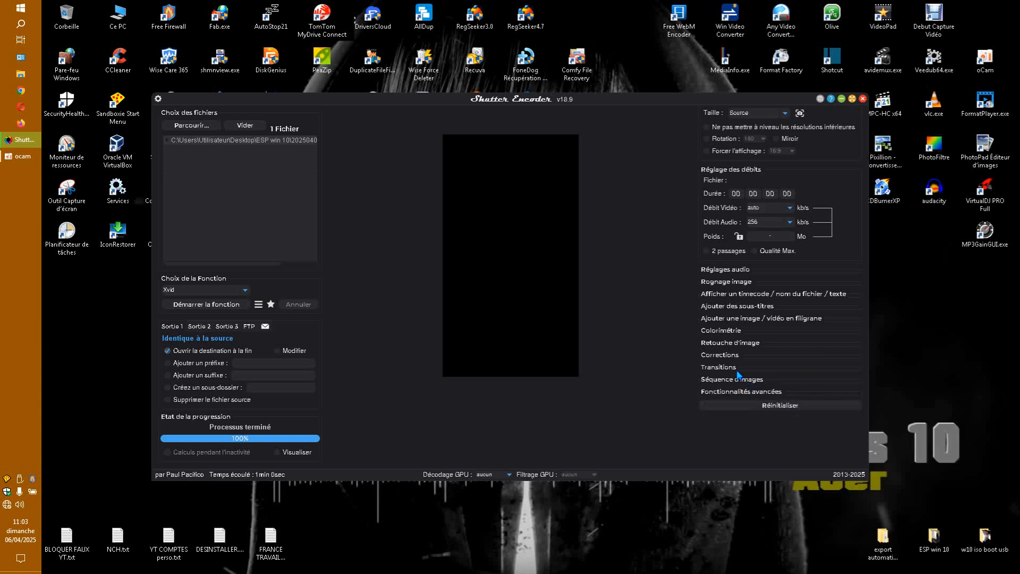
left_click(737, 371)
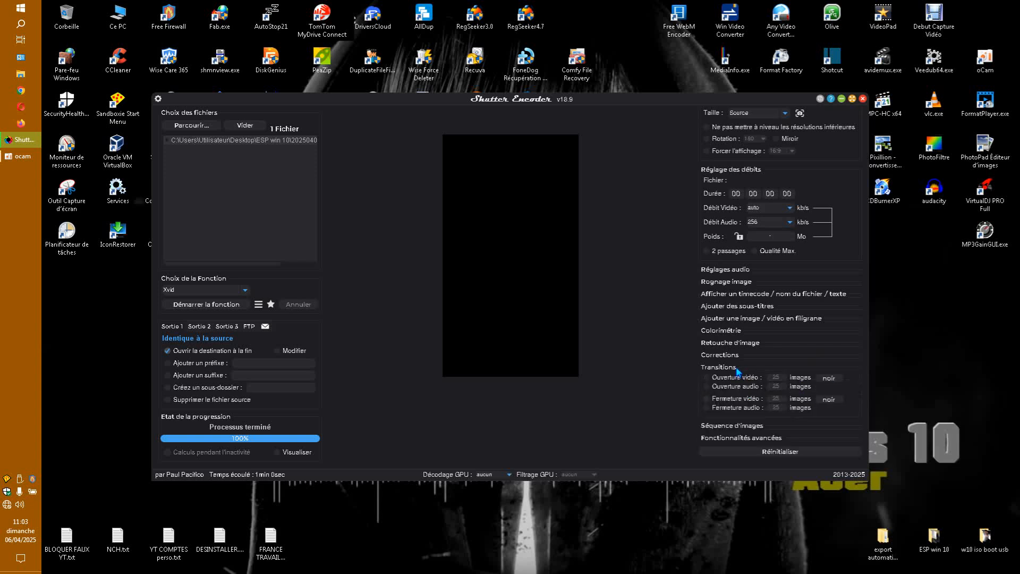
left_click(737, 370)
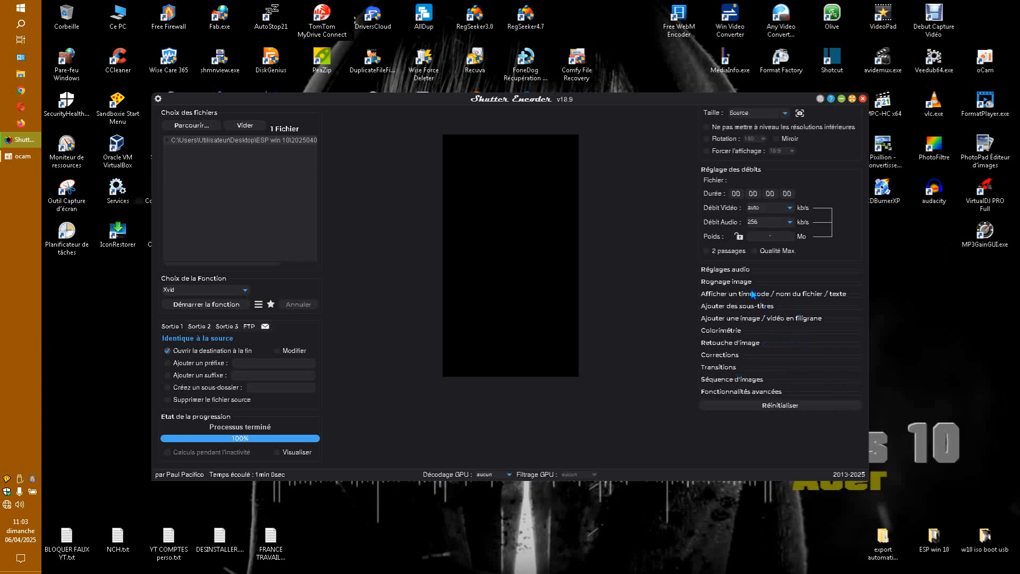
left_click(736, 284)
left_click(736, 285)
Look through the available conversion functions and codecs, and choose VP8 as the function
left_click(245, 290)
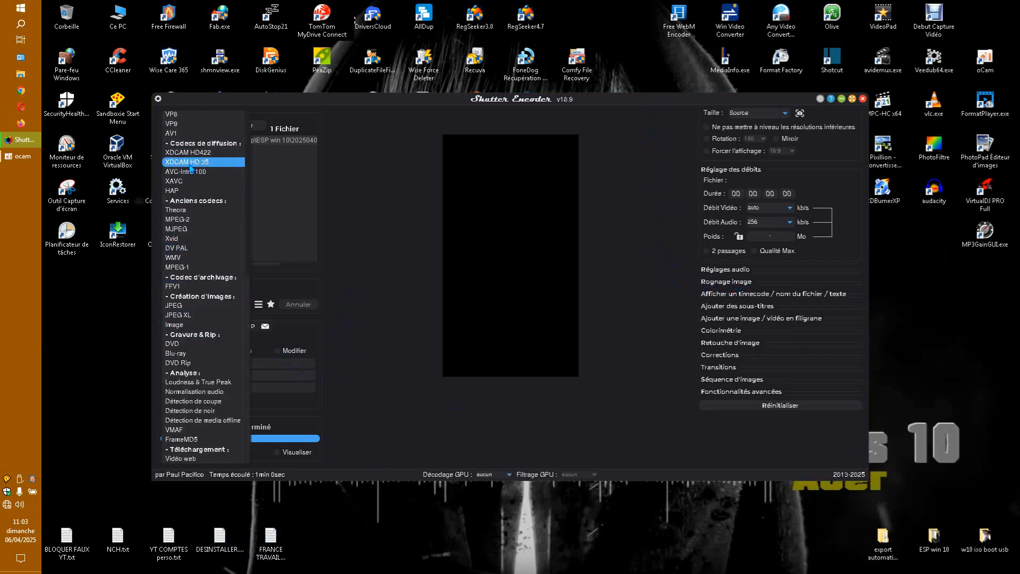
scroll(202, 213, "up", 10)
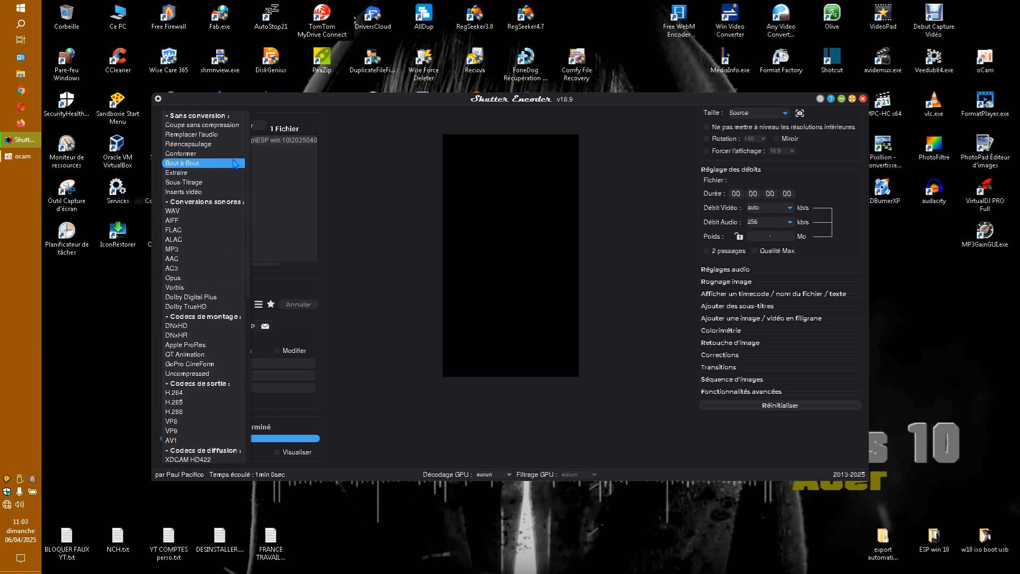
scroll(214, 334, "down", 3)
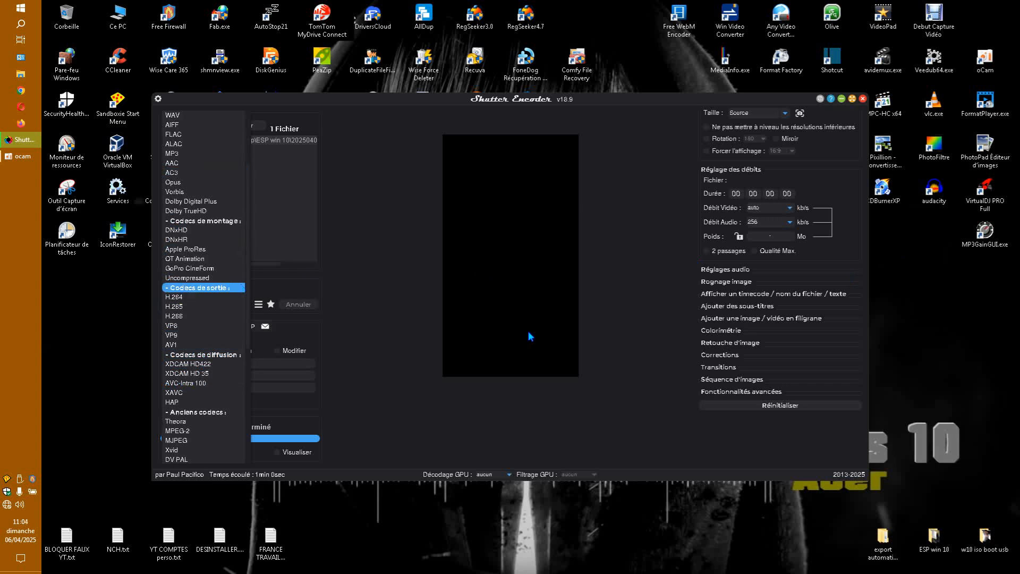
scroll(187, 324, "down", 5)
scroll(186, 327, "down", 2)
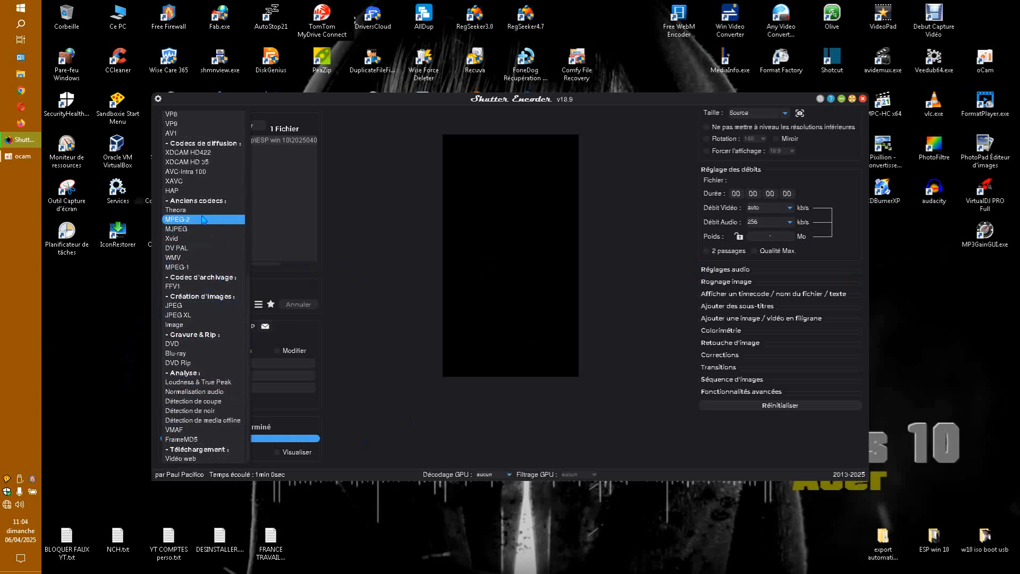
scroll(202, 244, "up", 1)
scroll(202, 245, "up", 2)
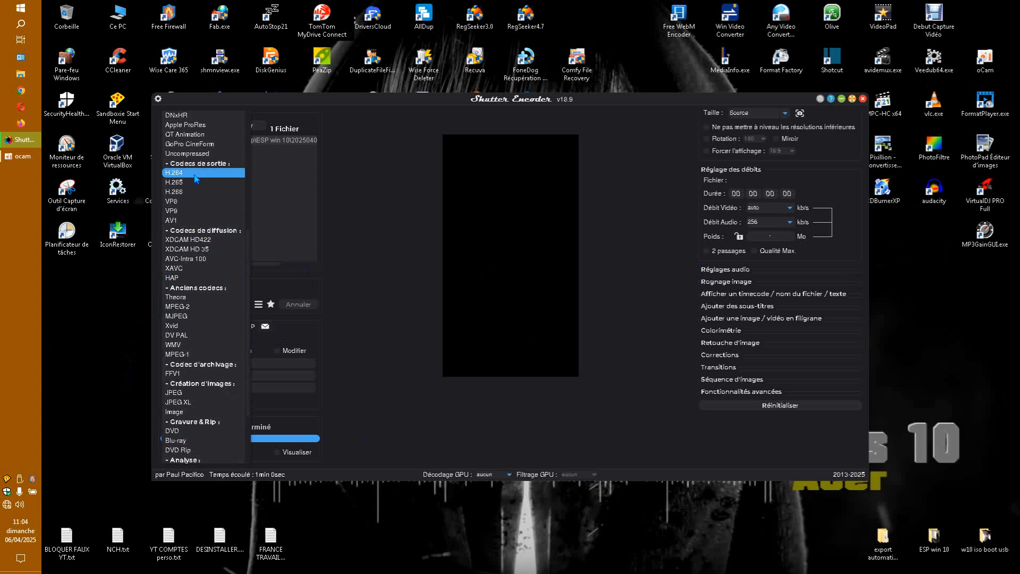
left_click(185, 201)
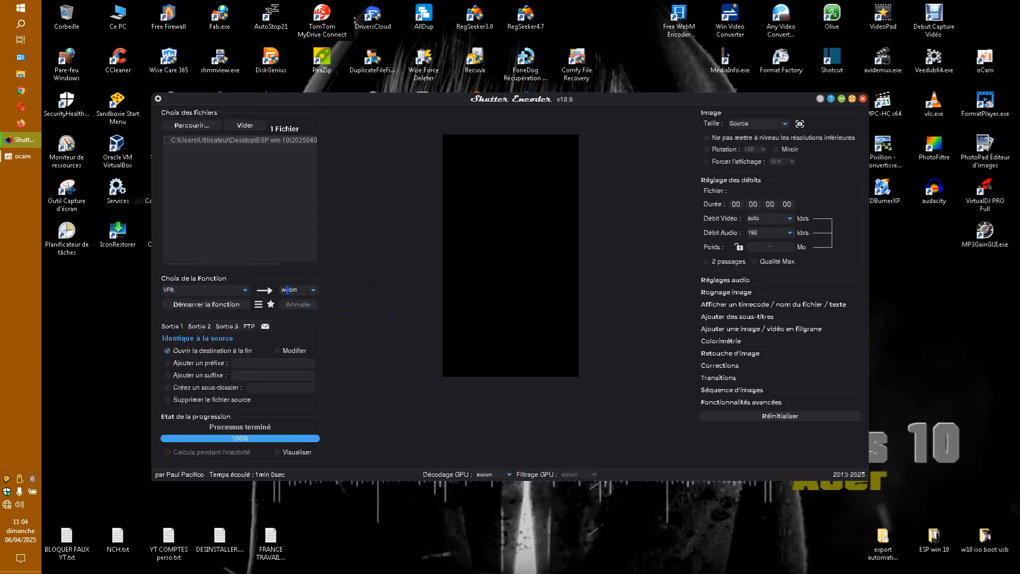
left_click(245, 290)
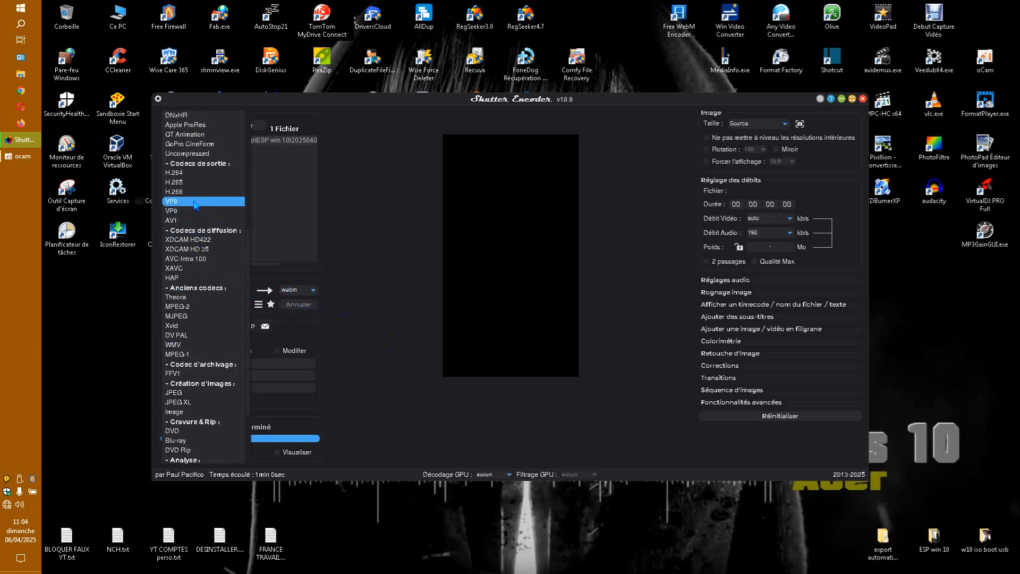
scroll(198, 282, "up", 5)
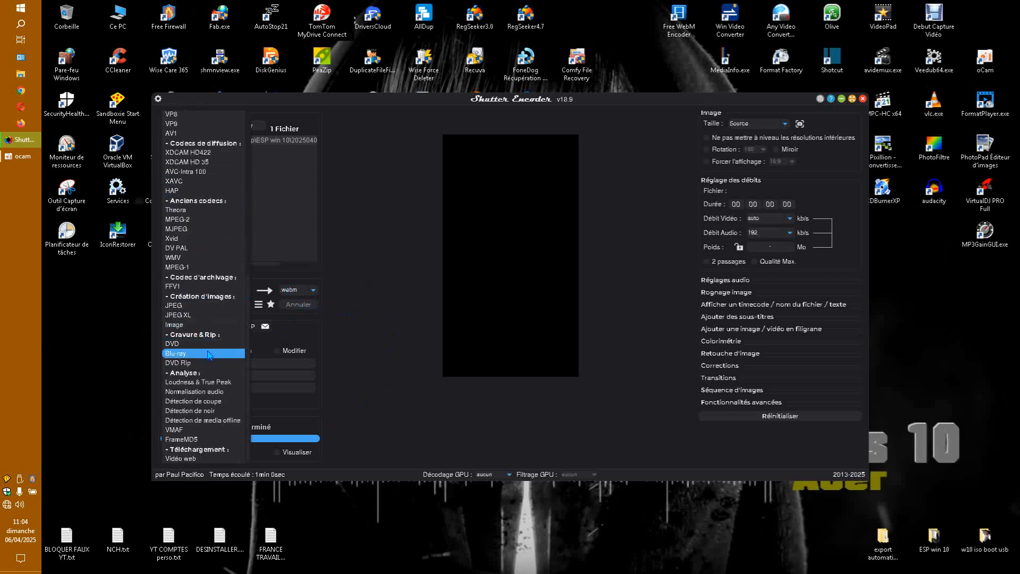
left_click(386, 256)
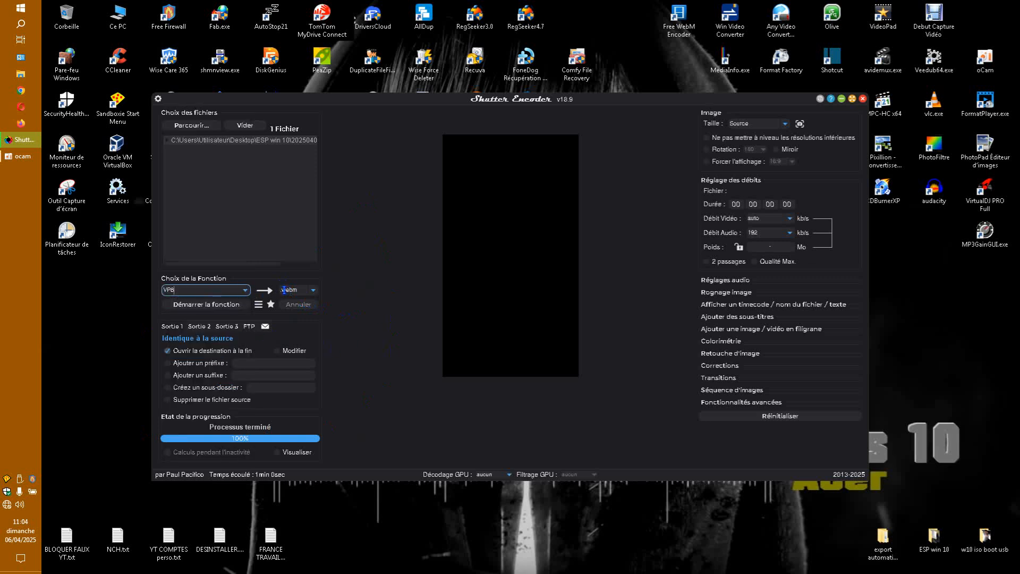